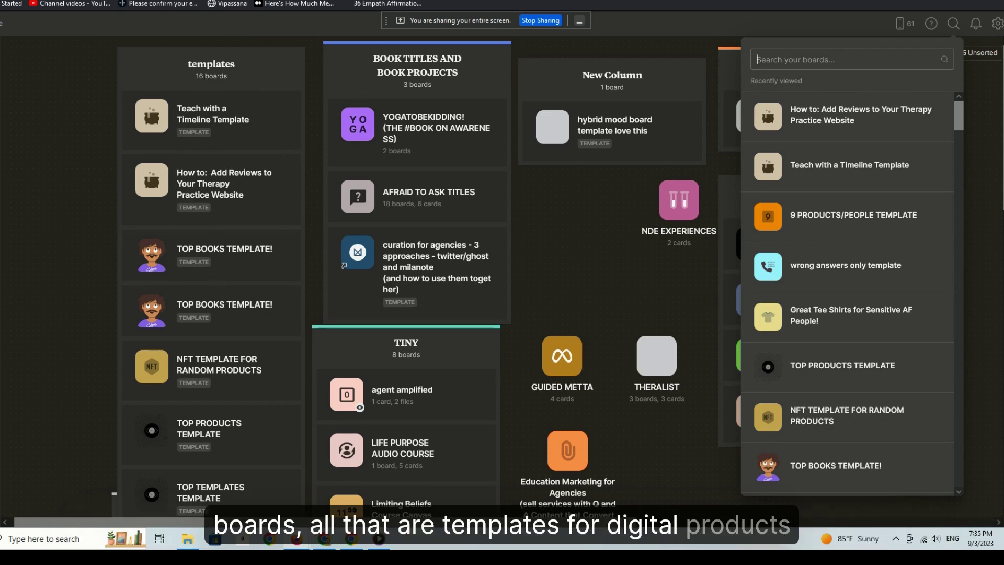
Drag a Board item from the left toolbar onto the home board canvas.
drag(23, 168, 27, 262)
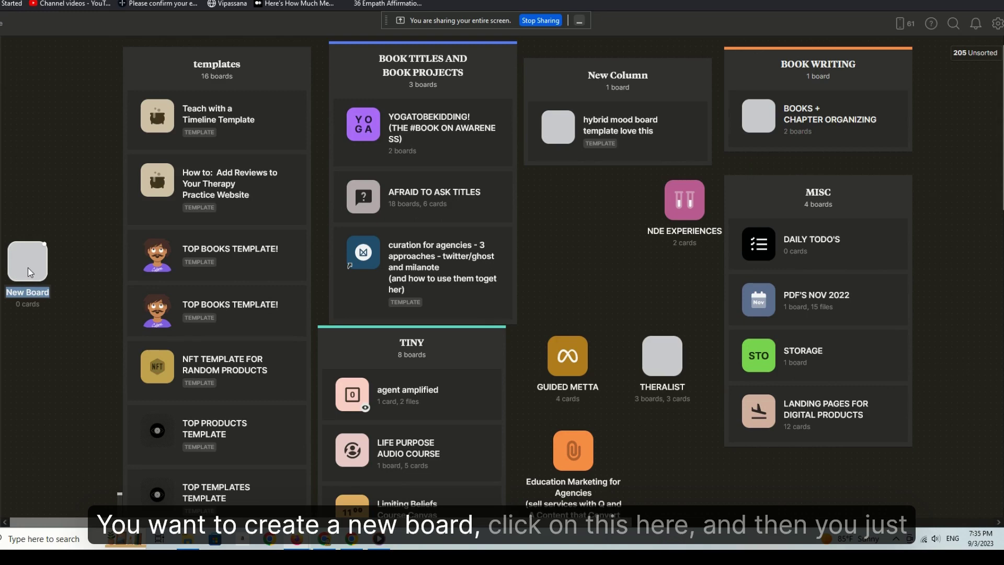
Open New Board, show all template categories, and choose Website Design.
click(26, 269)
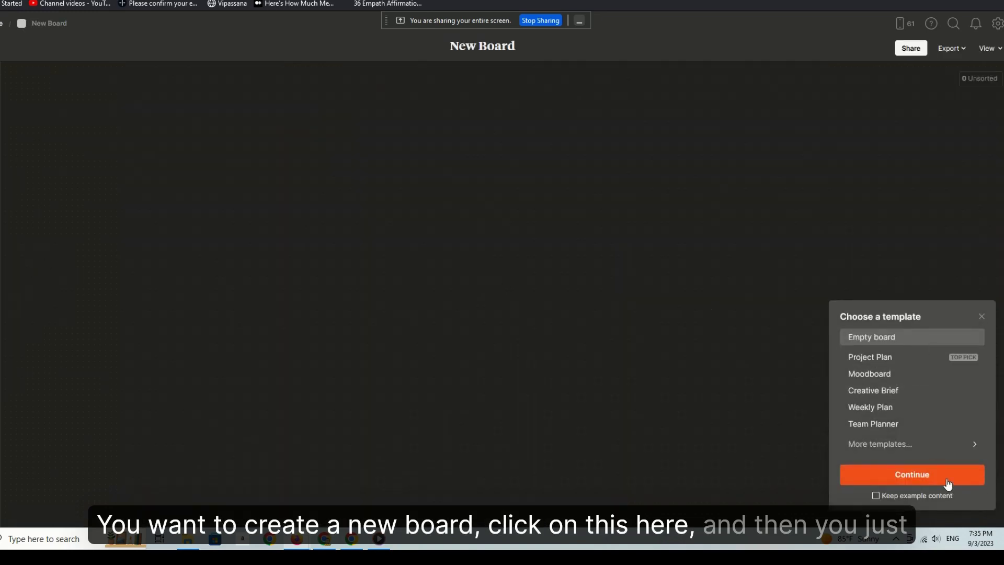
click(911, 445)
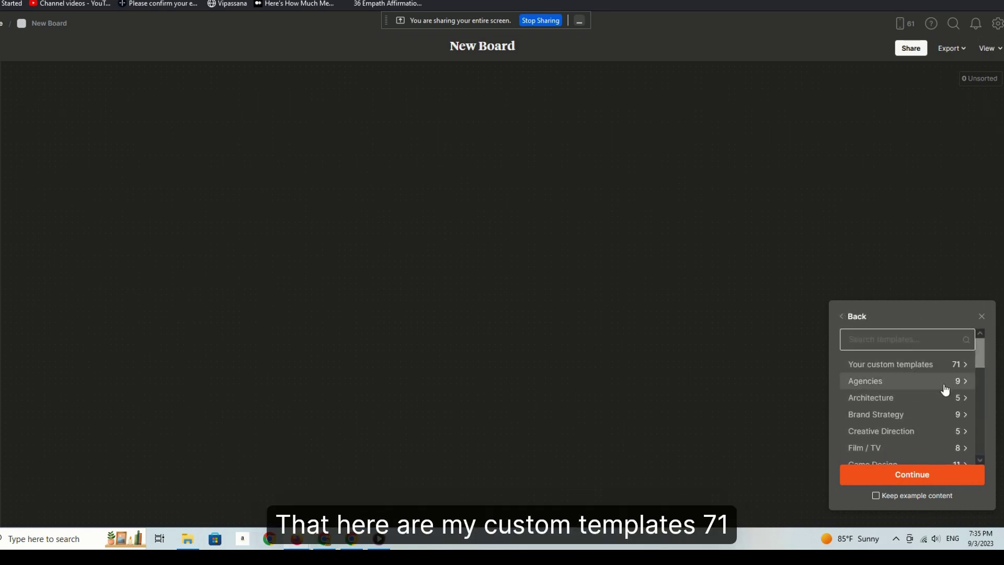
drag(980, 355, 977, 437)
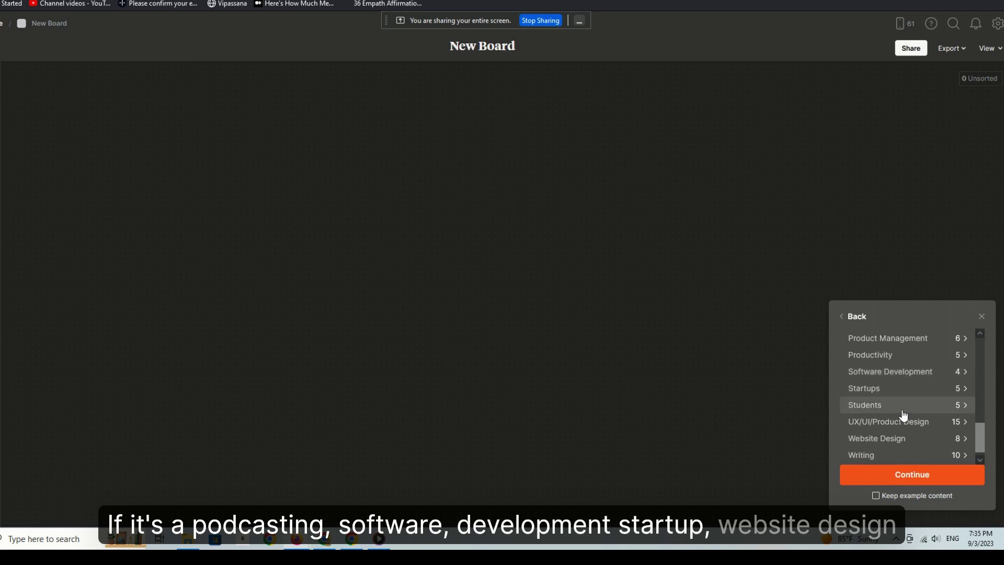
click(904, 442)
Preview the Website Design templates, from Project Plan to Website Ideas, and return to Website Content.
click(906, 345)
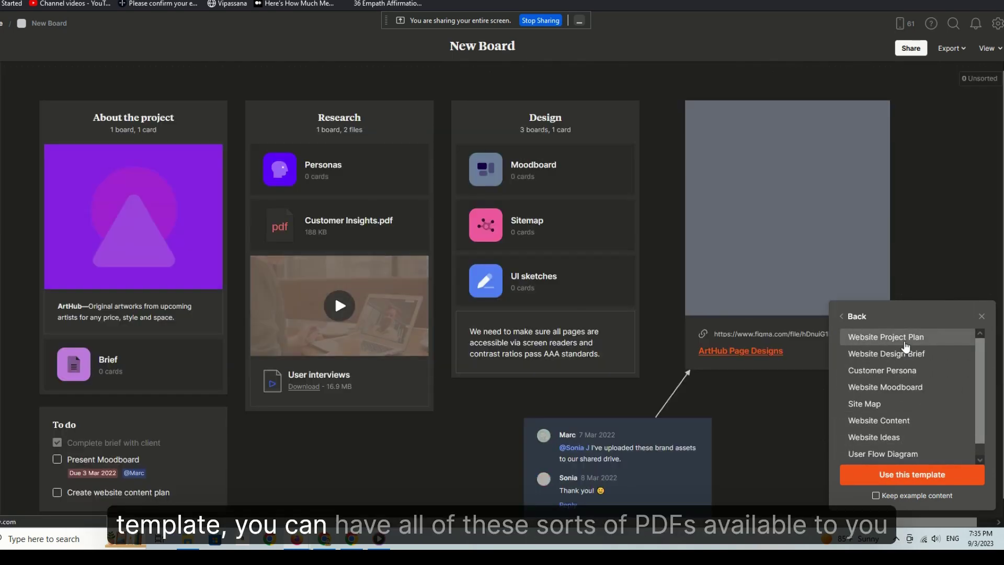
click(902, 354)
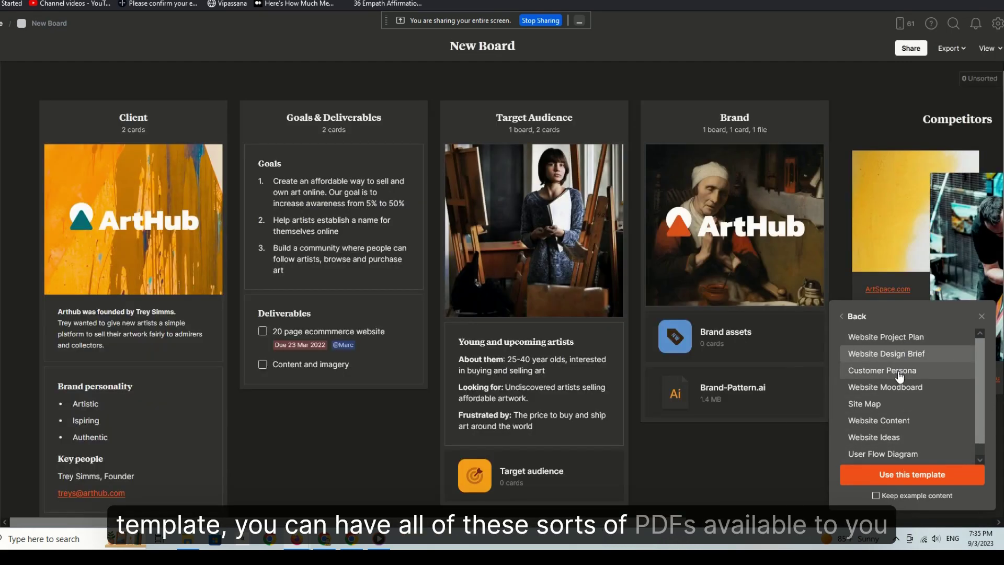
click(900, 377)
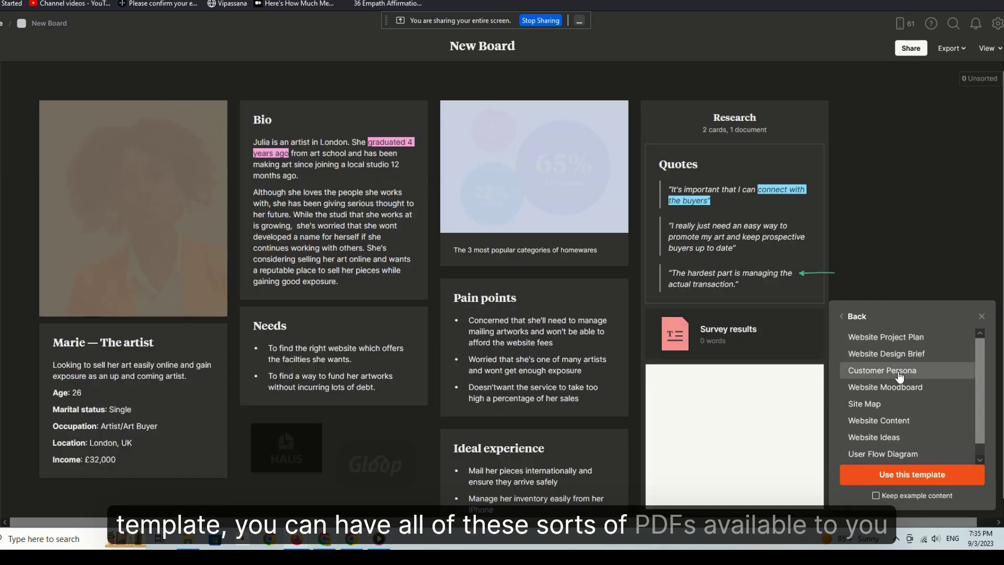
click(895, 398)
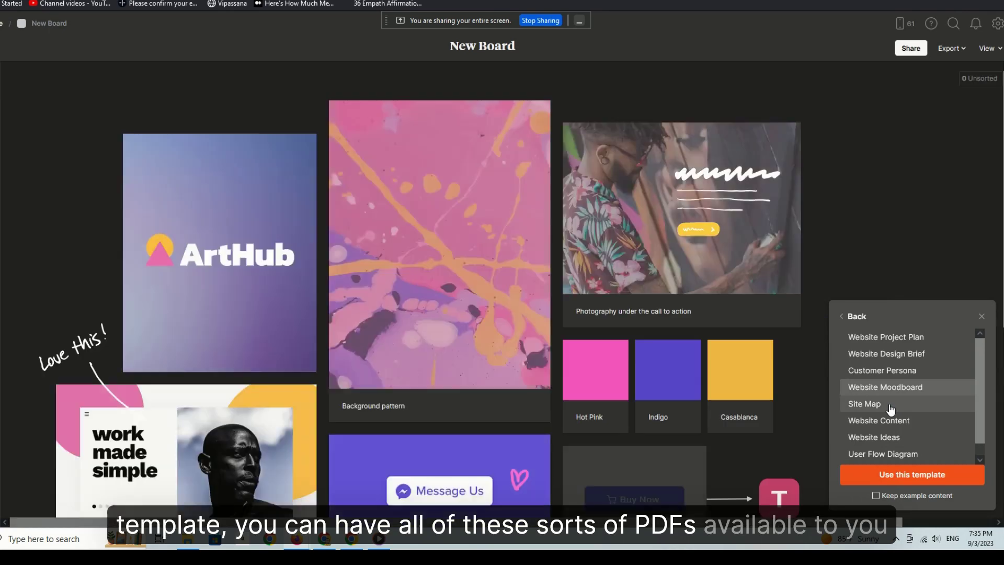
click(890, 405)
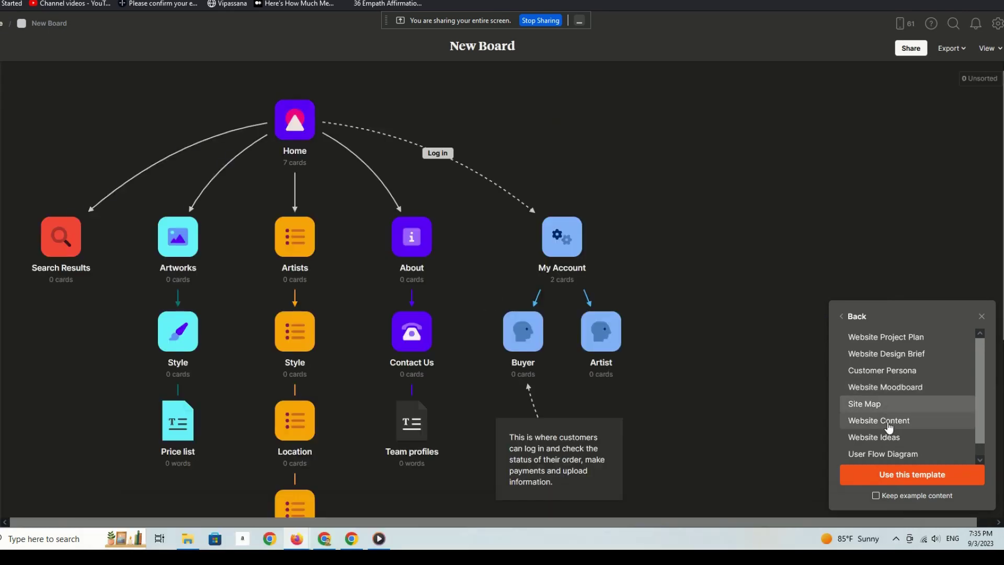
click(888, 425)
click(888, 441)
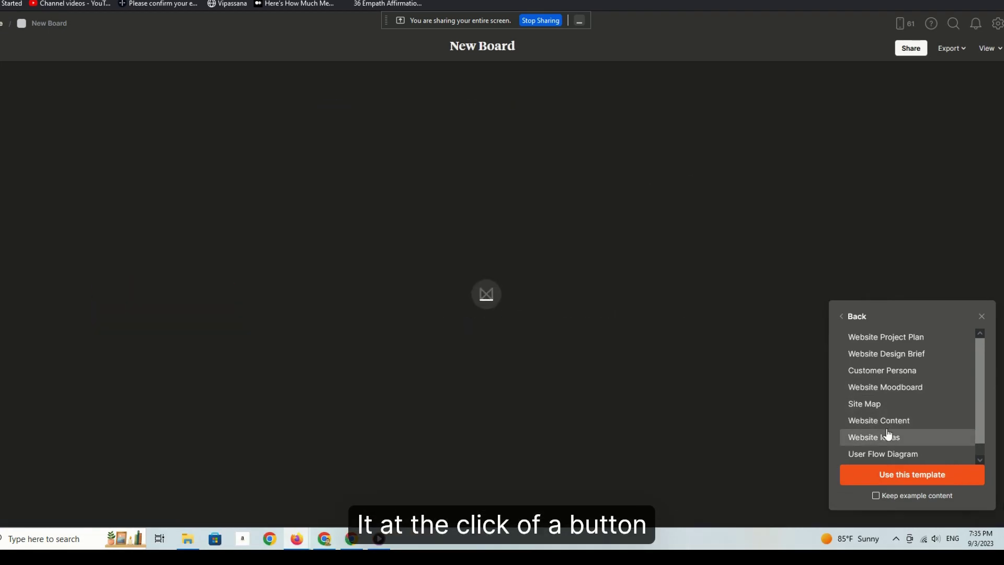
click(890, 422)
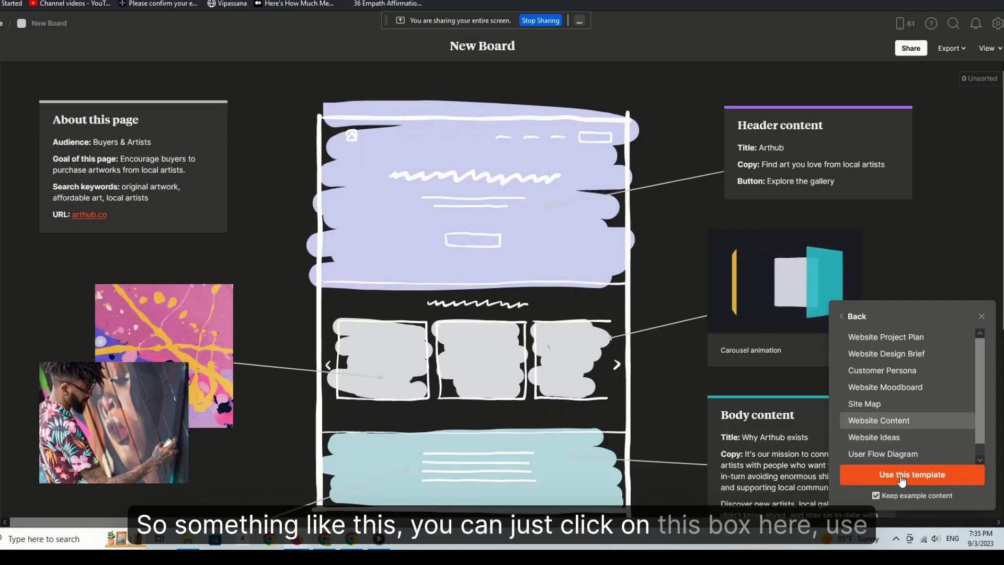
Apply the Website Content template with its example content to New Board.
click(902, 474)
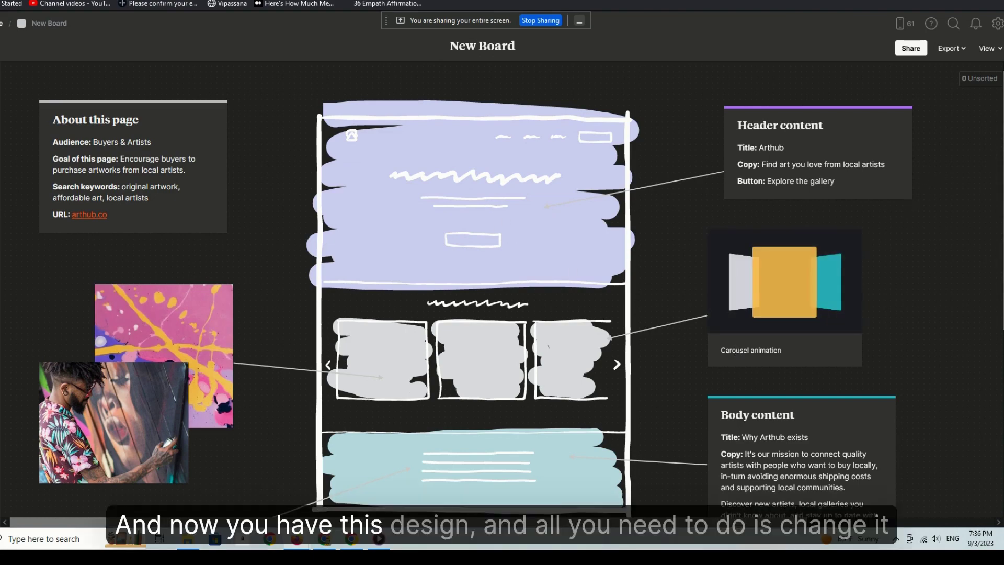
scroll(437, 336, down, 5)
scroll(970, 401, up, 5)
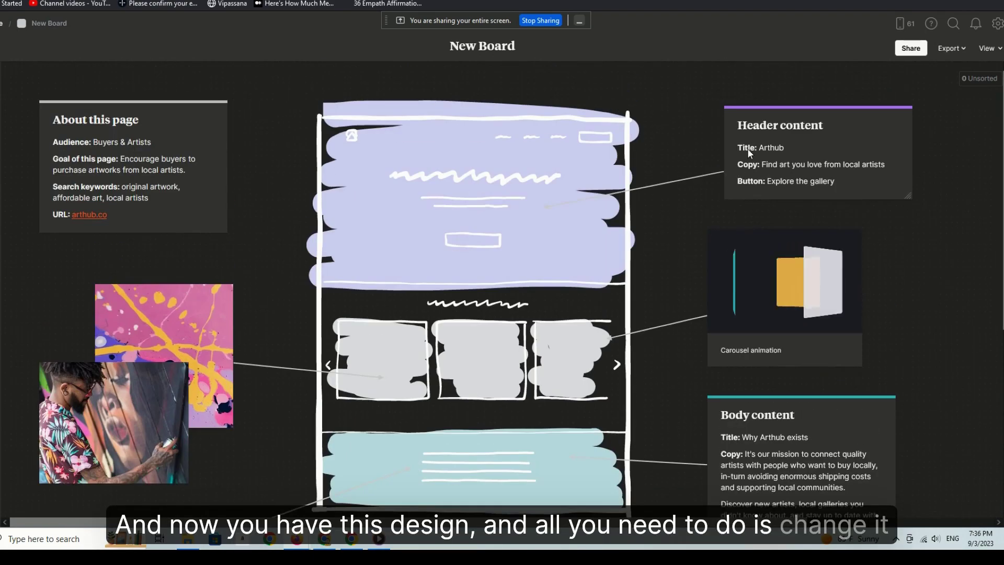